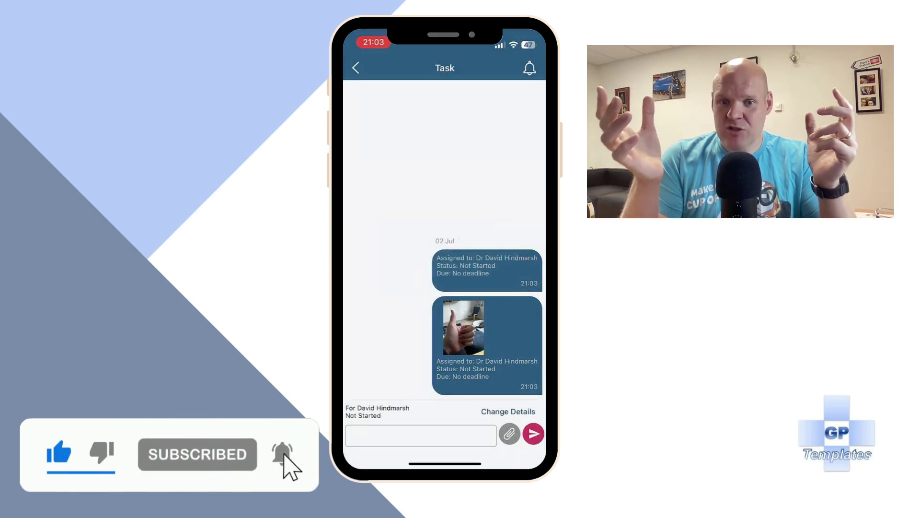
Send the reply 'Picture!' in the photo task's conversation in the mobile app
{"action": "left_click", "coordinate": [420, 435]}
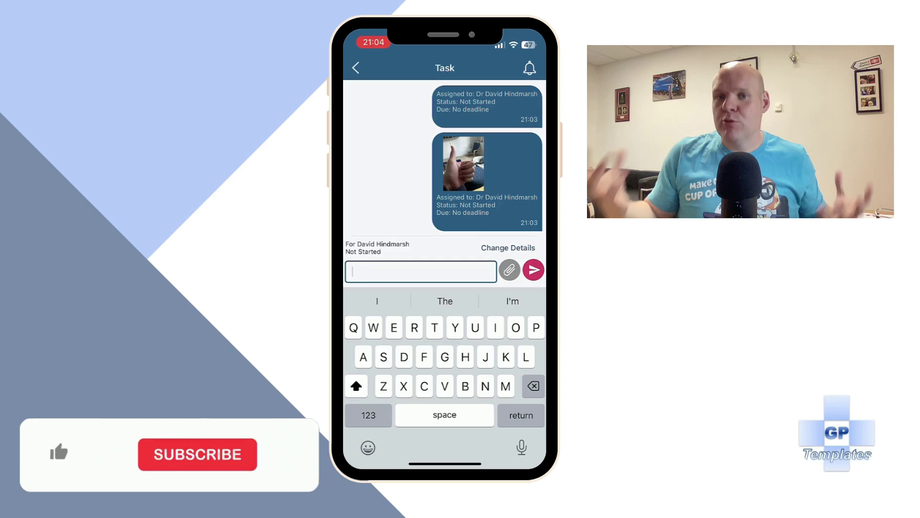
{"action": "type", "text": "Picture?"}
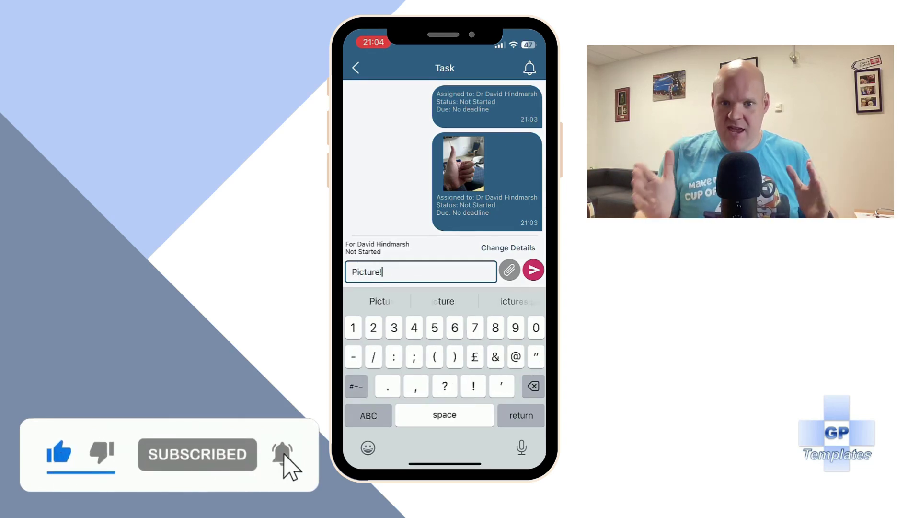
{"action": "left_click", "coordinate": [534, 270]}
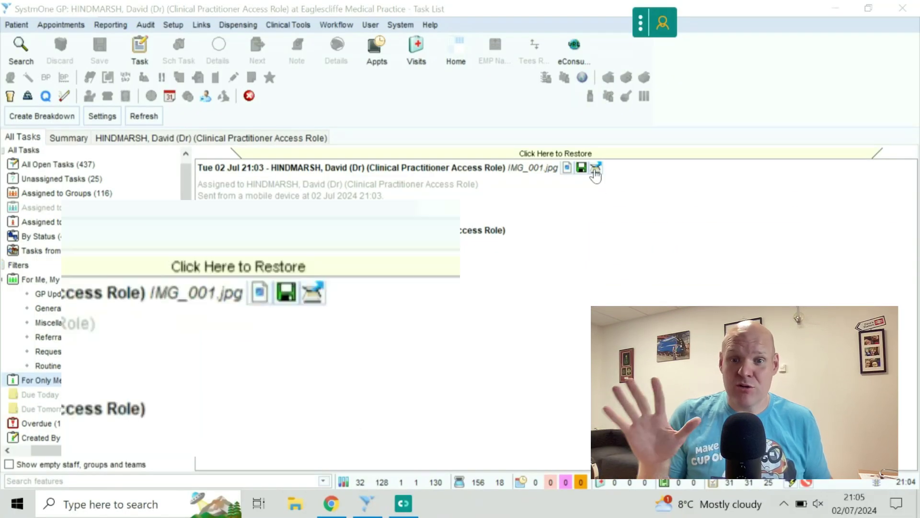
File the task photo to the 01 Jan 1945 test patient found by searching 'mouse' with test patients included
{"action": "left_click", "coordinate": [595, 169]}
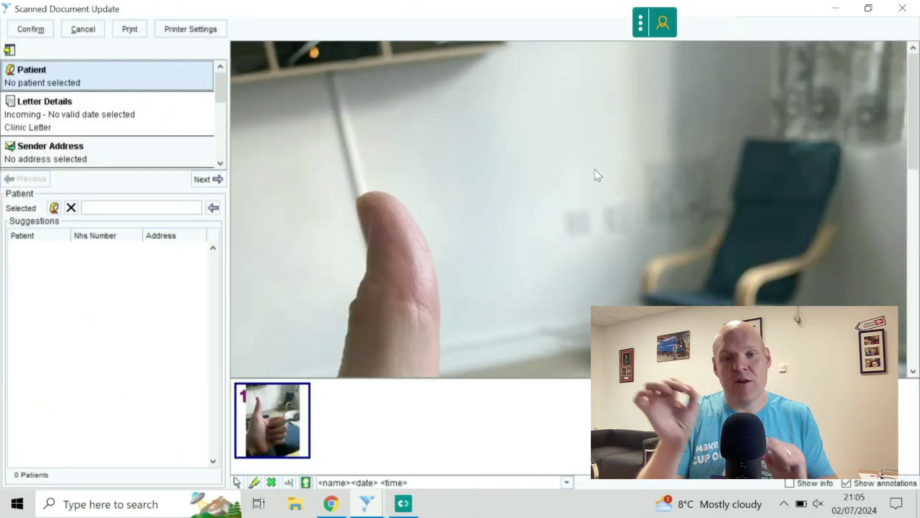
{"action": "scroll", "coordinate": [574, 171], "scroll_direction": "down", "scroll_amount": 5}
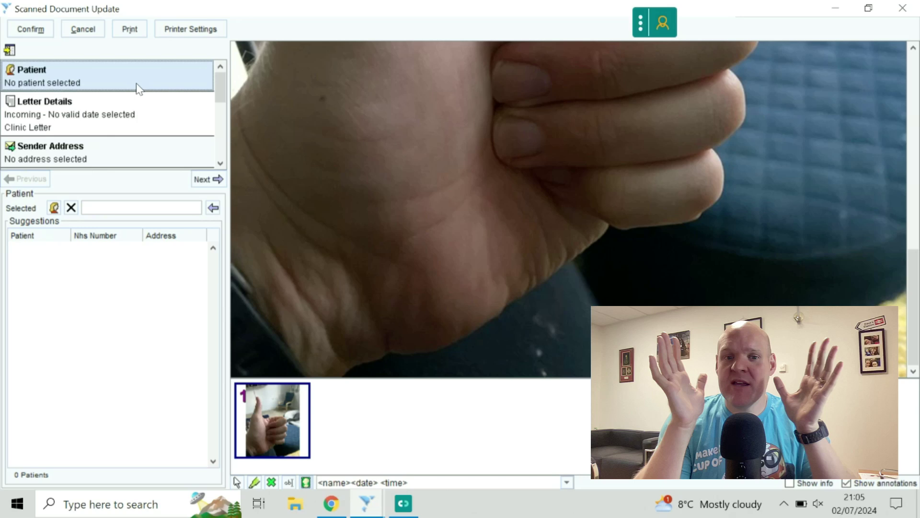
{"action": "left_click", "coordinate": [54, 208]}
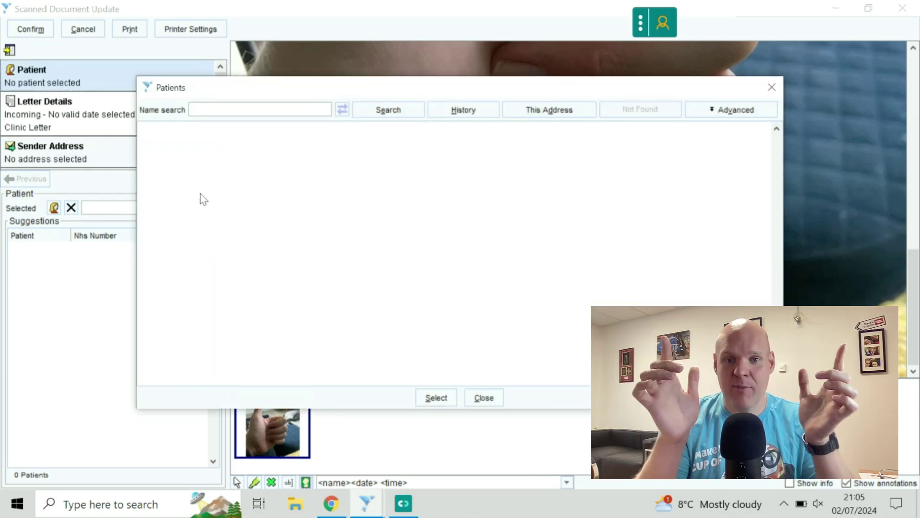
{"action": "type", "text": "mouse"}
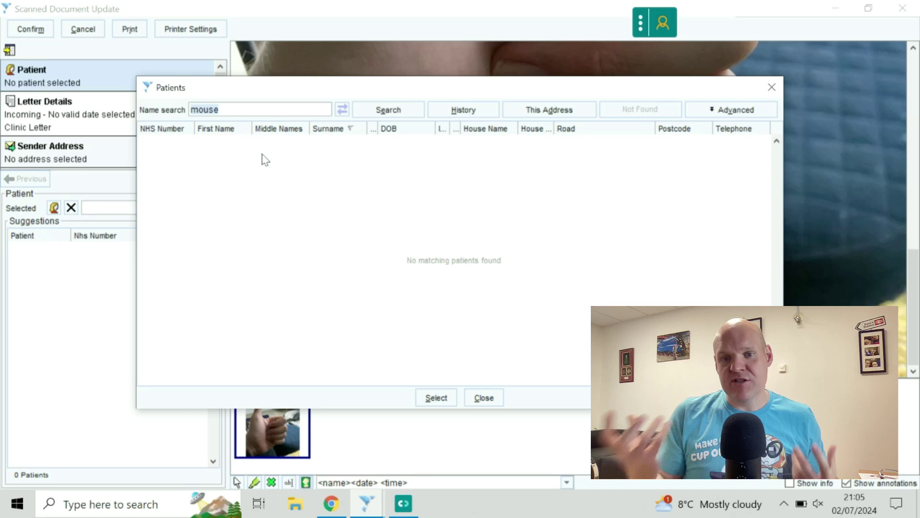
{"action": "left_click", "coordinate": [724, 111]}
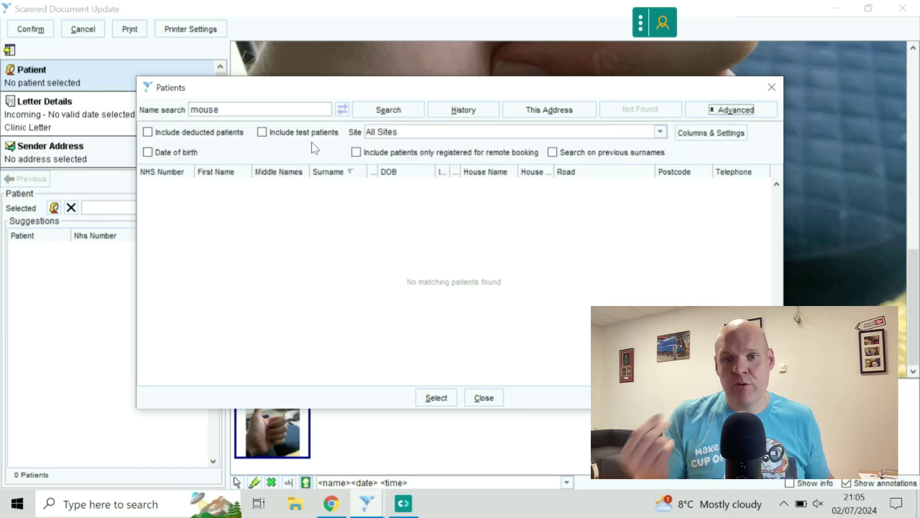
{"action": "left_click", "coordinate": [392, 109]}
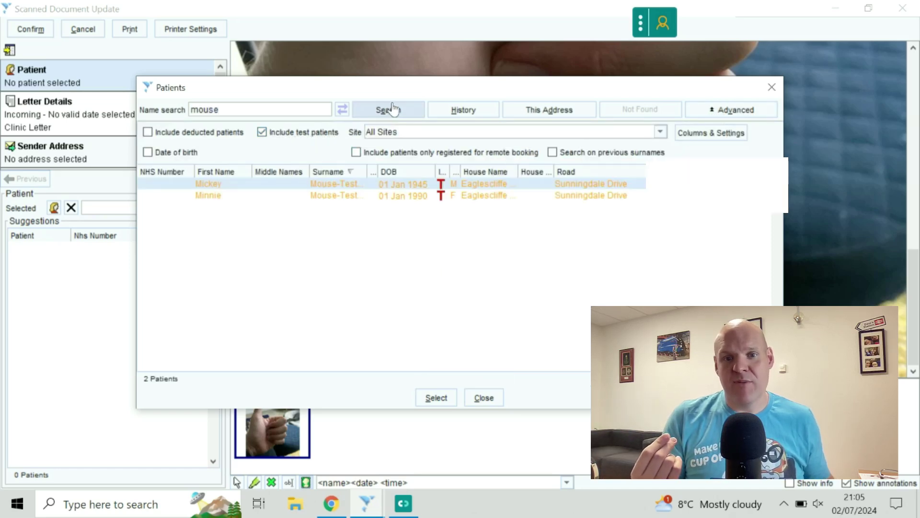
{"action": "double_click", "coordinate": [324, 185]}
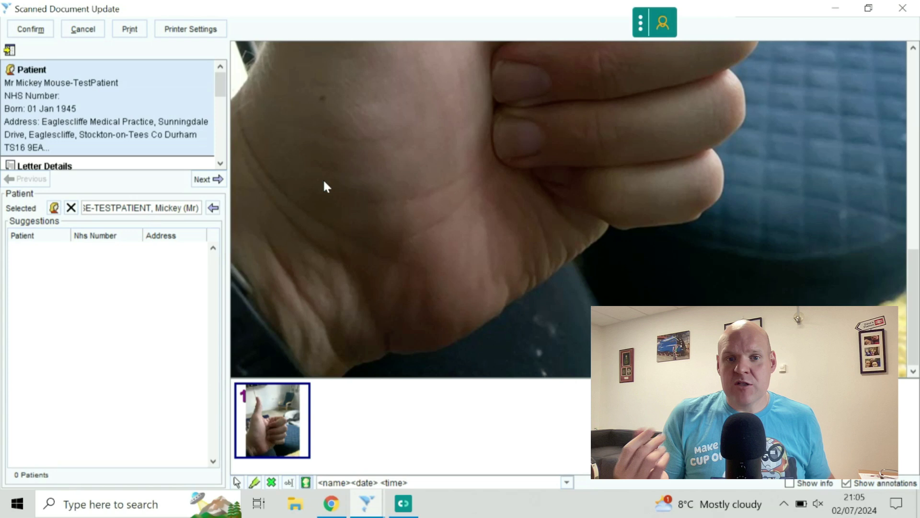
In Letter Details, set an exact letter date of 02 Jul 2024
{"action": "left_click_drag", "start_coordinate": [221, 85], "coordinate": [222, 109]}
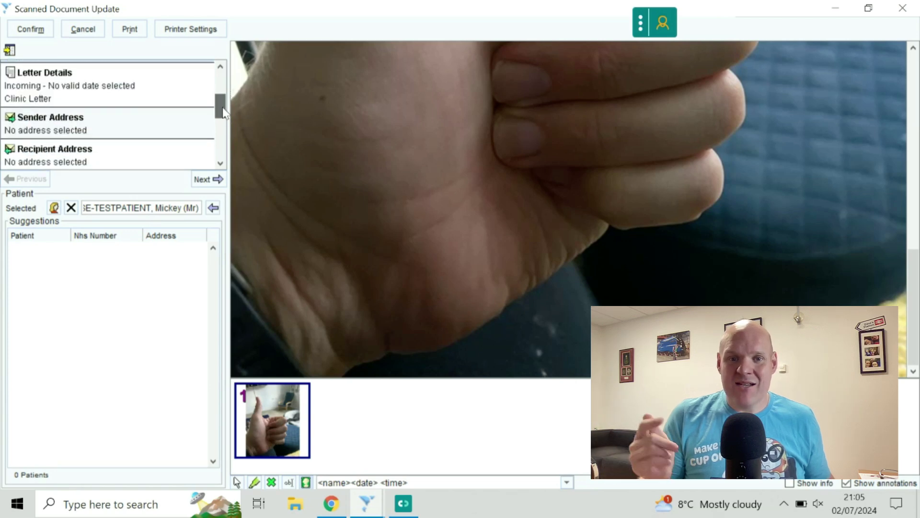
{"action": "left_click", "coordinate": [161, 99]}
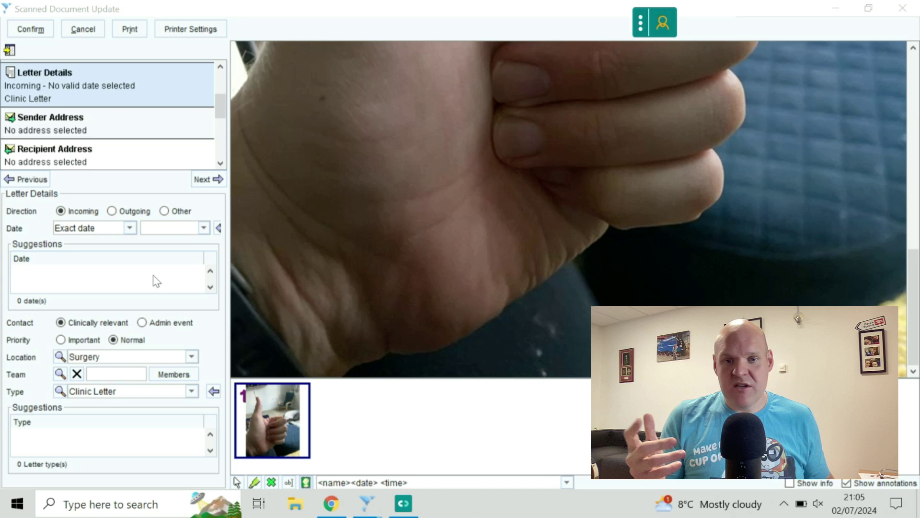
{"action": "left_click", "coordinate": [130, 228]}
{"action": "left_click", "coordinate": [91, 253]}
{"action": "left_click", "coordinate": [203, 228]}
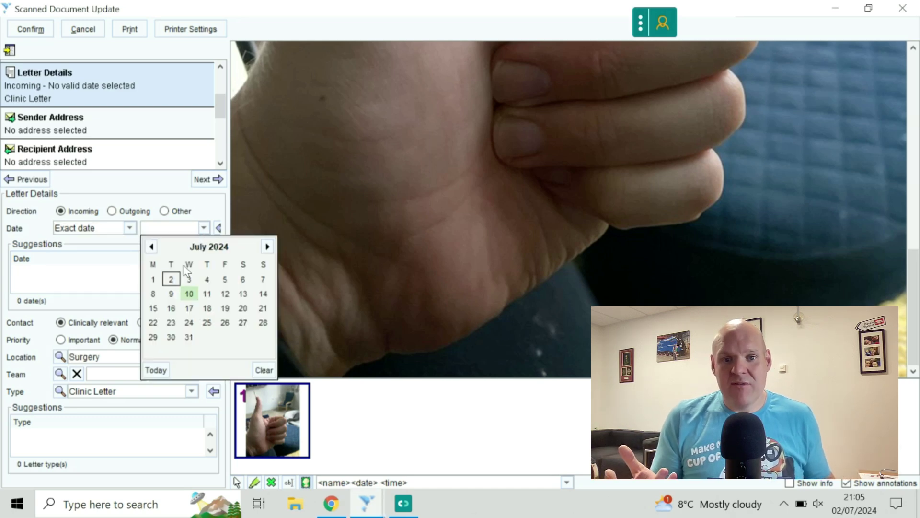
{"action": "left_click", "coordinate": [171, 279]}
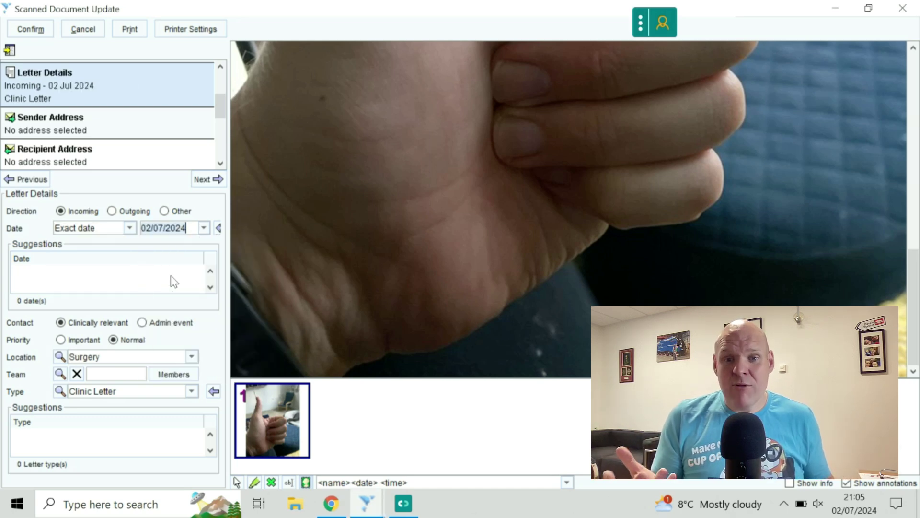
Browse the letter Type dropdown list for the letter type
{"action": "left_click", "coordinate": [135, 392]}
{"action": "scroll", "coordinate": [159, 309], "scroll_direction": "down", "scroll_amount": 4}
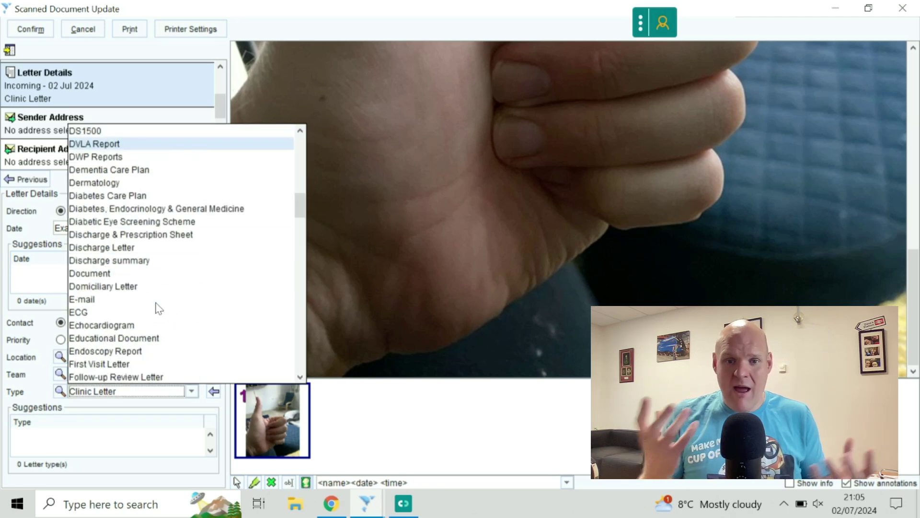
{"action": "left_click_drag", "start_coordinate": [299, 205], "coordinate": [291, 246]}
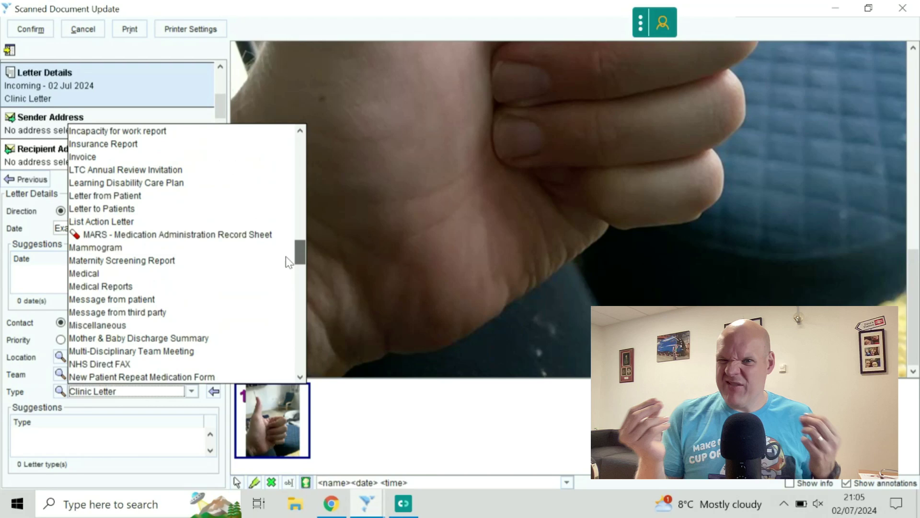
Keep Clinic Letter as the type and review the sender, recipient, Read code and annotation sections
{"action": "left_click", "coordinate": [182, 396]}
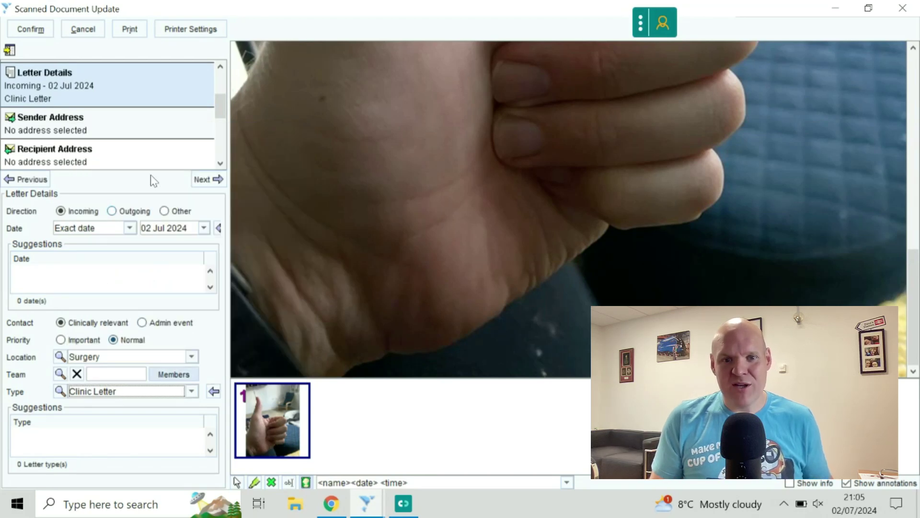
{"action": "left_click", "coordinate": [111, 125]}
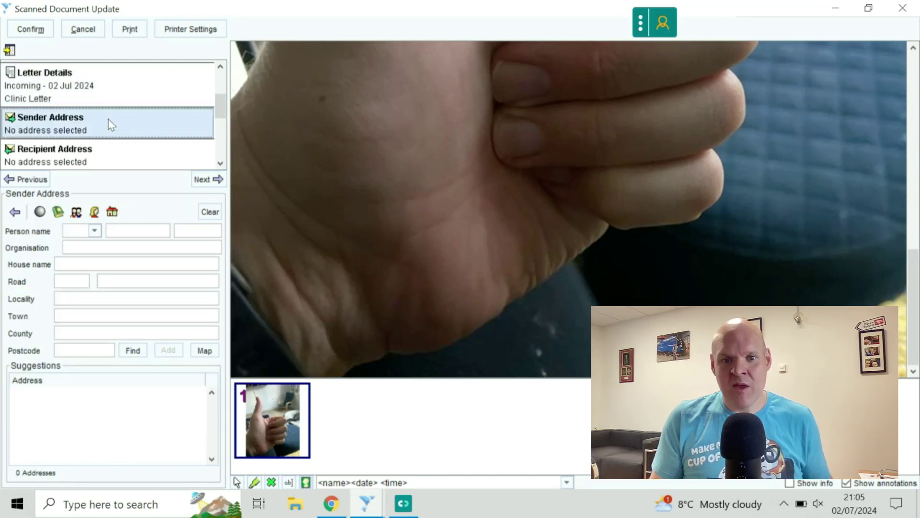
{"action": "left_click", "coordinate": [116, 149]}
{"action": "scroll", "coordinate": [221, 126], "scroll_direction": "down", "scroll_amount": 3}
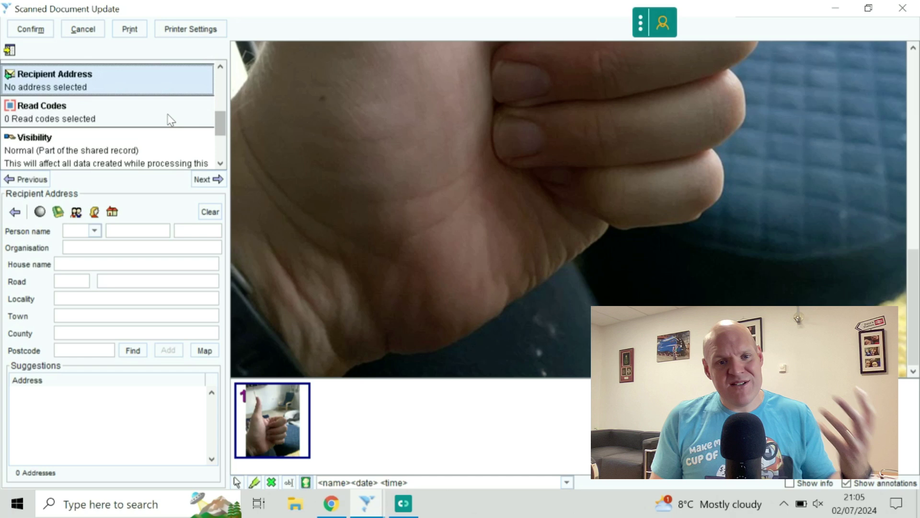
{"action": "left_click", "coordinate": [170, 119]}
{"action": "left_click_drag", "start_coordinate": [219, 122], "coordinate": [223, 152]}
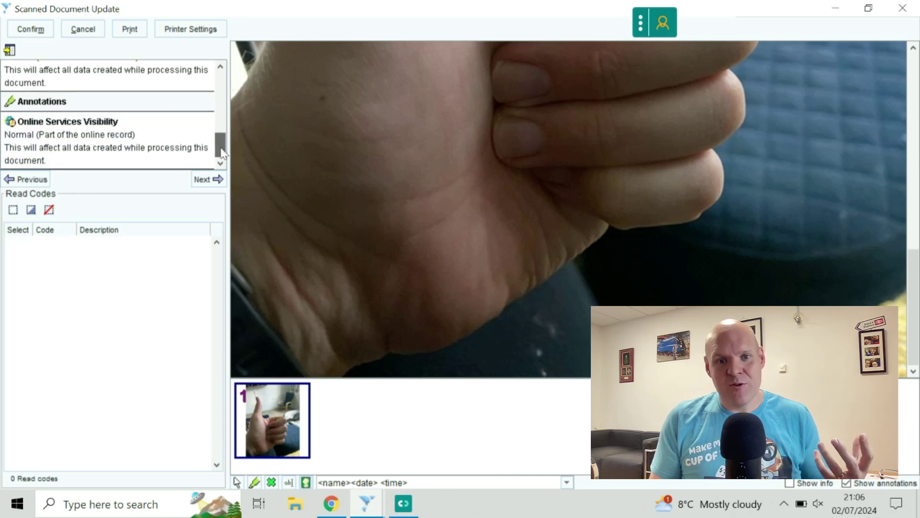
{"action": "left_click", "coordinate": [150, 149]}
{"action": "left_click", "coordinate": [122, 100]}
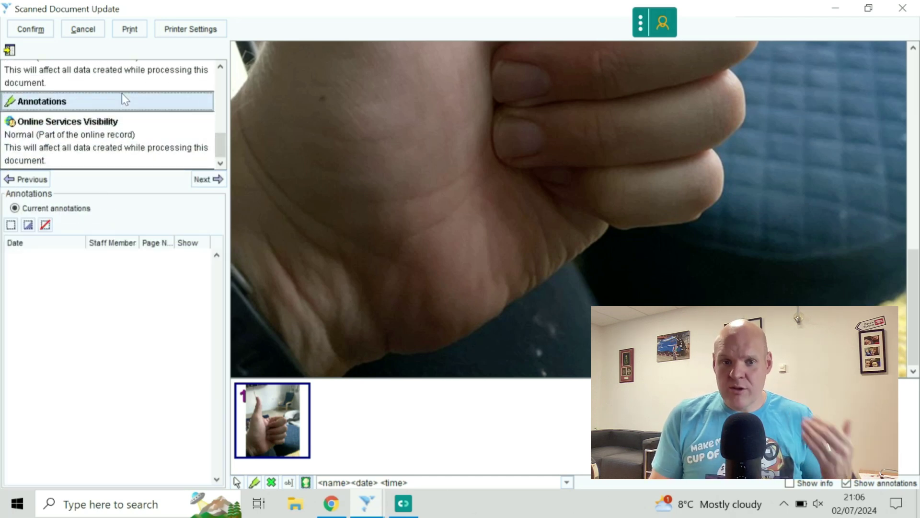
Confirm the letter details without recipient details and complete the scan
{"action": "left_click", "coordinate": [40, 30]}
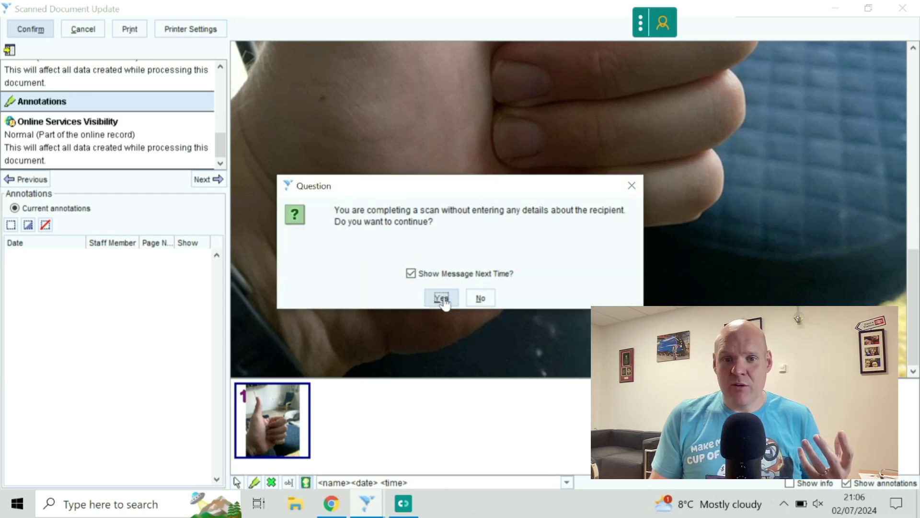
{"action": "left_click", "coordinate": [441, 298]}
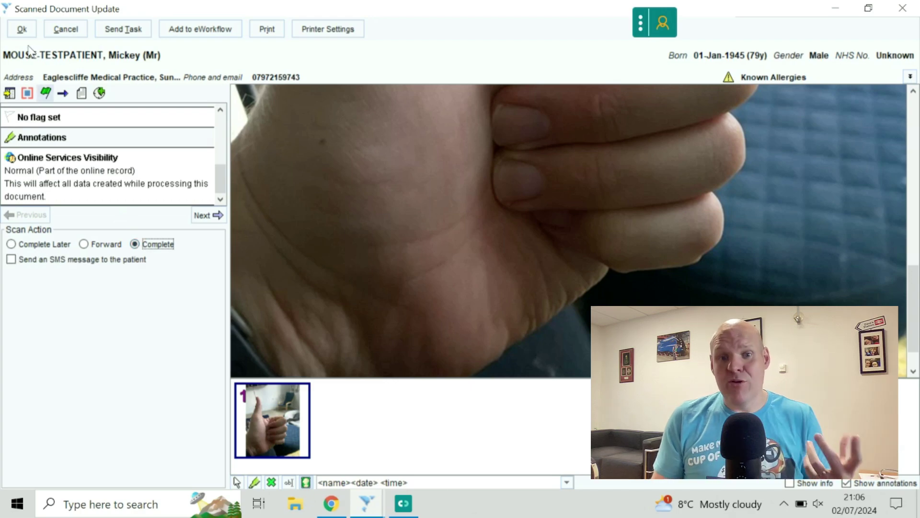
{"action": "left_click", "coordinate": [20, 31]}
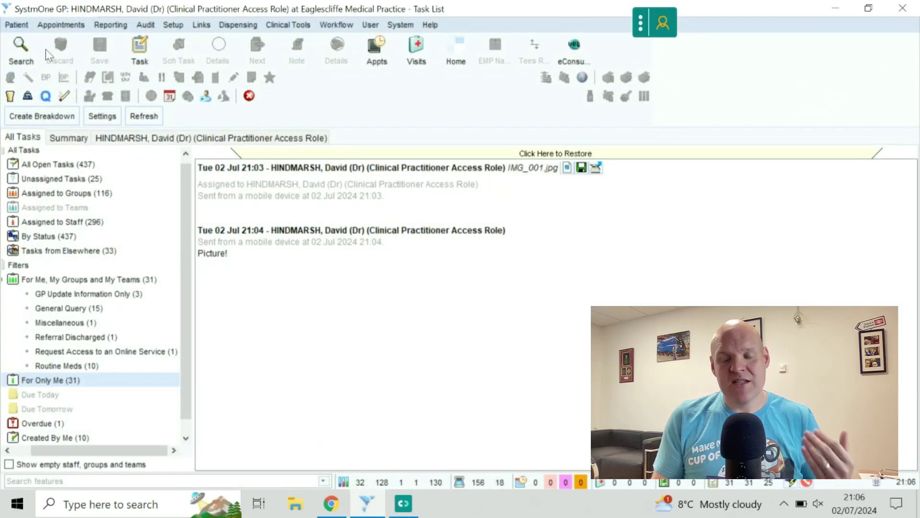
Open the test patient's record at Communications & Letters
{"action": "left_click", "coordinate": [24, 52]}
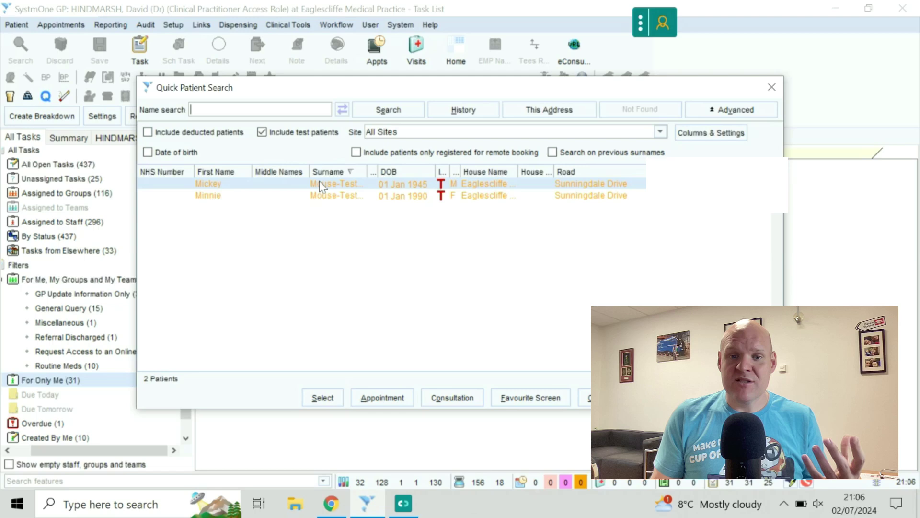
{"action": "double_click", "coordinate": [319, 186]}
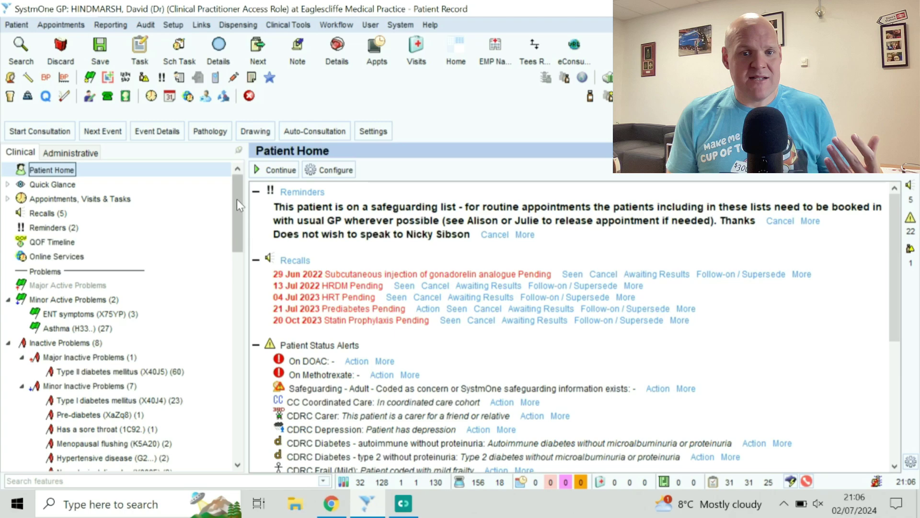
{"action": "left_click_drag", "start_coordinate": [236, 199], "coordinate": [220, 332]}
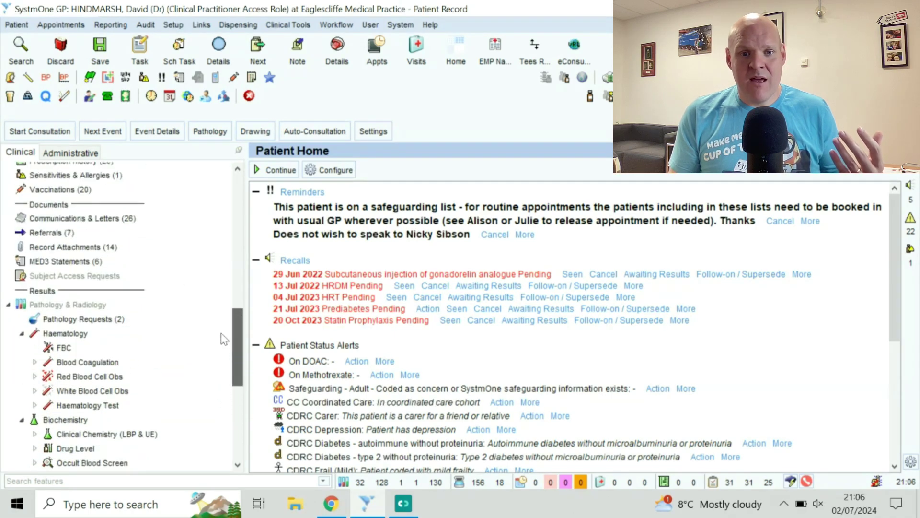
{"action": "left_click", "coordinate": [106, 220]}
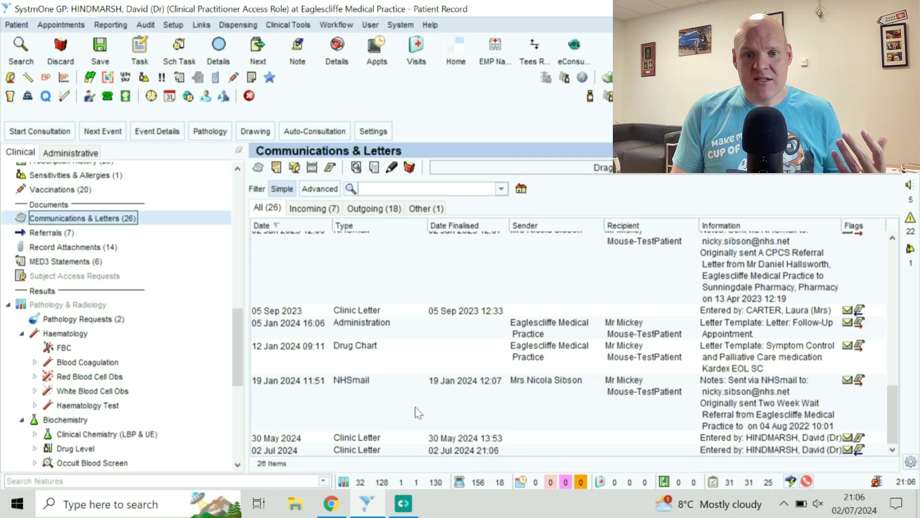
View the content of the 02 Jul 2024 Clinic Letter, then close the viewer
{"action": "right_click", "coordinate": [458, 448]}
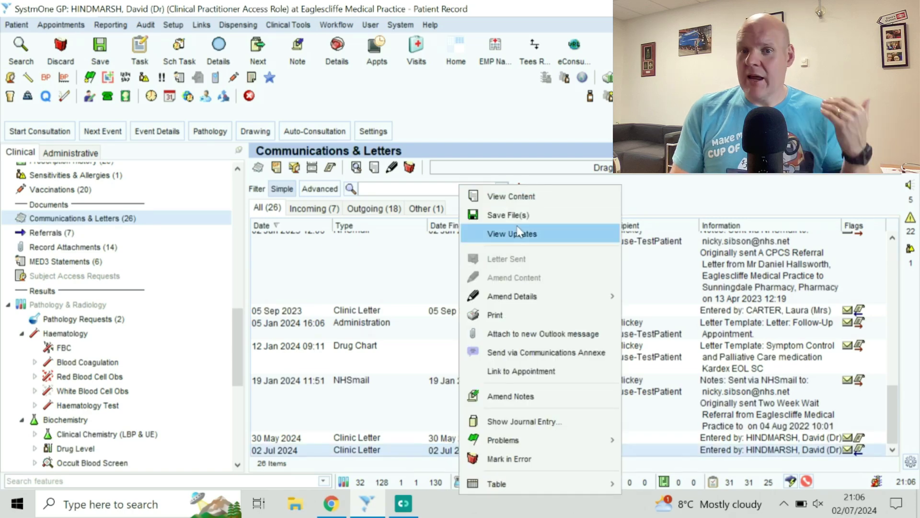
{"action": "left_click", "coordinate": [494, 197]}
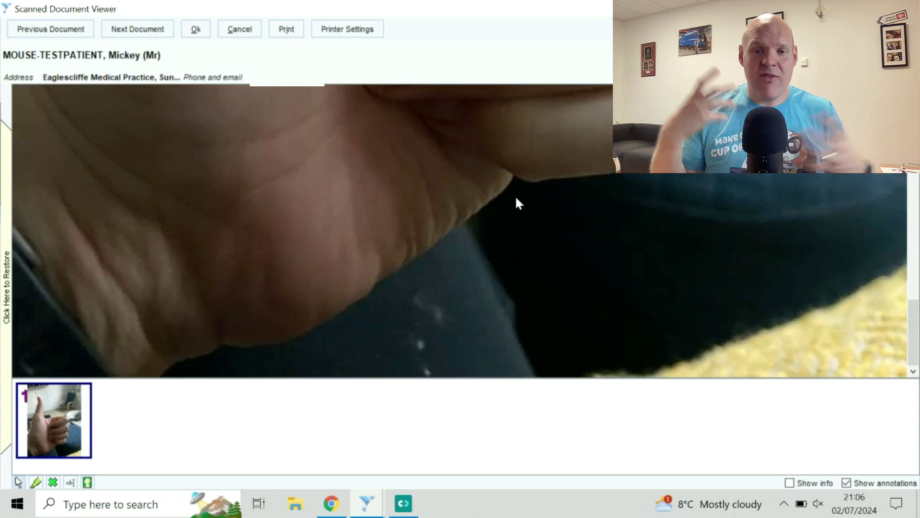
{"action": "left_click", "coordinate": [196, 29]}
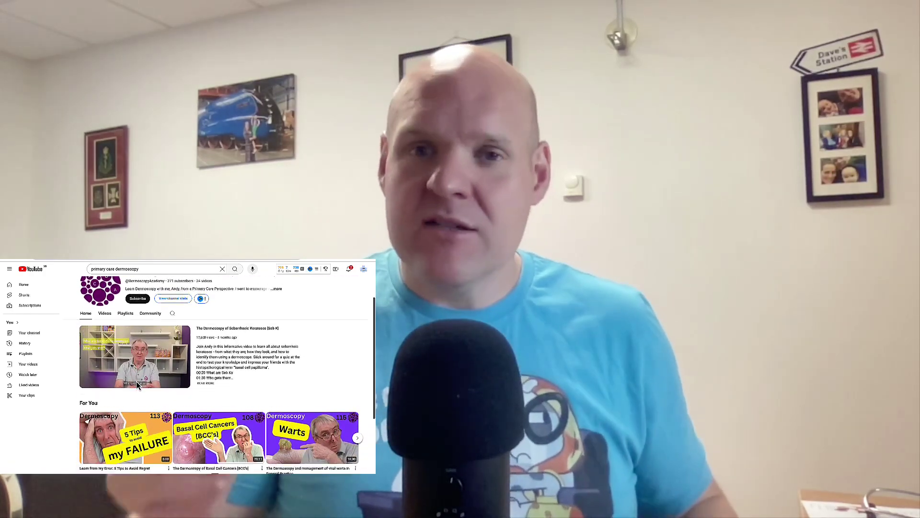
{"action": "scroll", "coordinate": [137, 385], "scroll_direction": "down", "scroll_amount": 3}
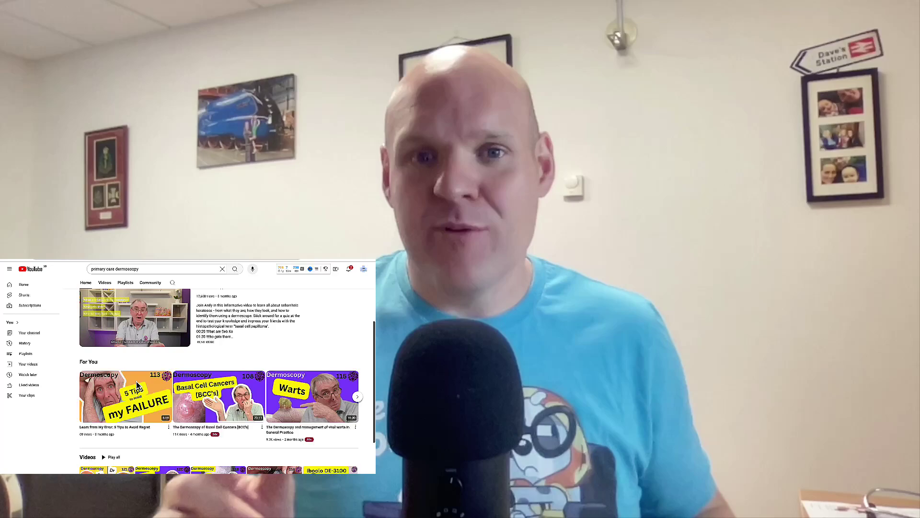